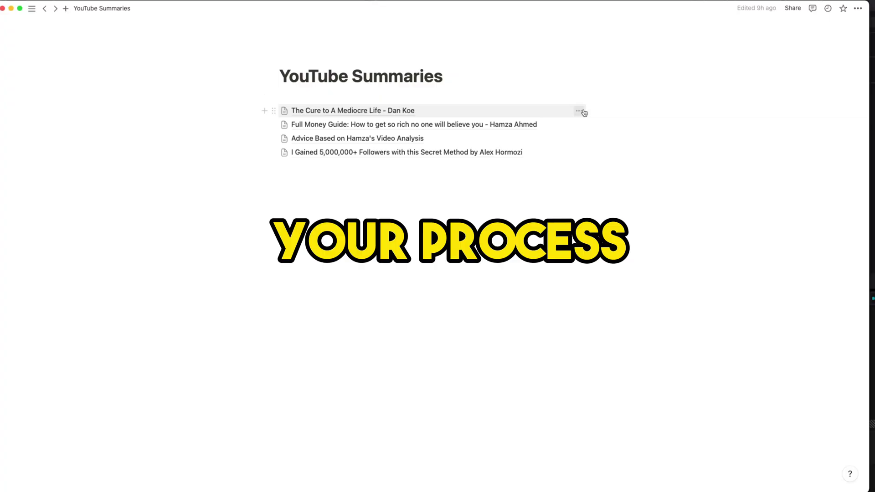
- Start a new ChatGPT chat at chat.openai.com with the GPT-4 model selected
click(582, 113)
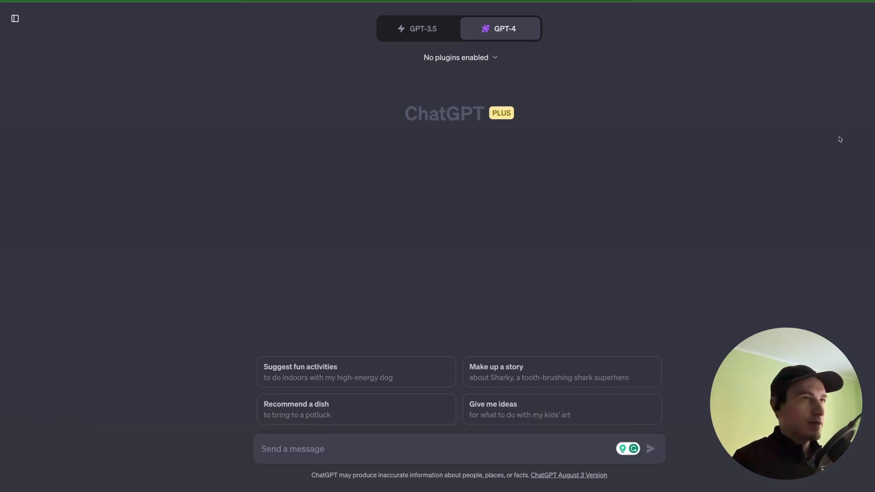
- Search the plugin store for 'Vox' and install the VoxScript plugin
click(494, 58)
click(493, 59)
click(495, 57)
scroll(462, 147, down, 5)
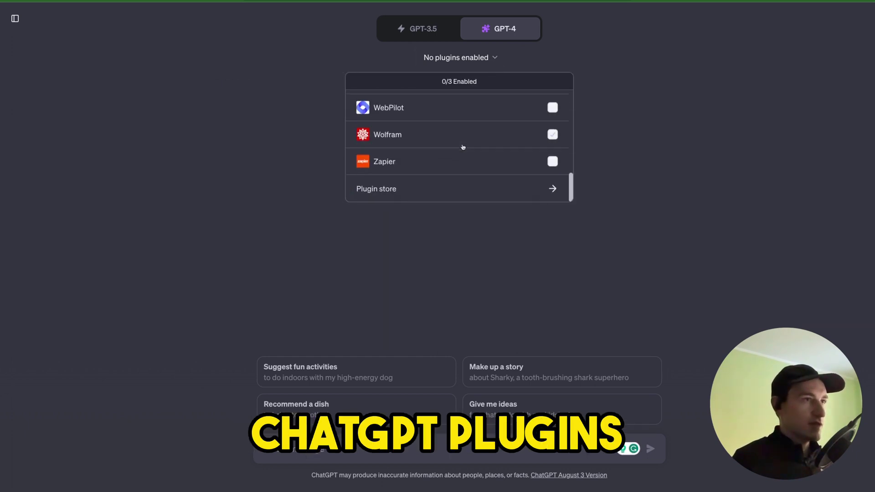
click(502, 190)
click(340, 131)
text(Vox)
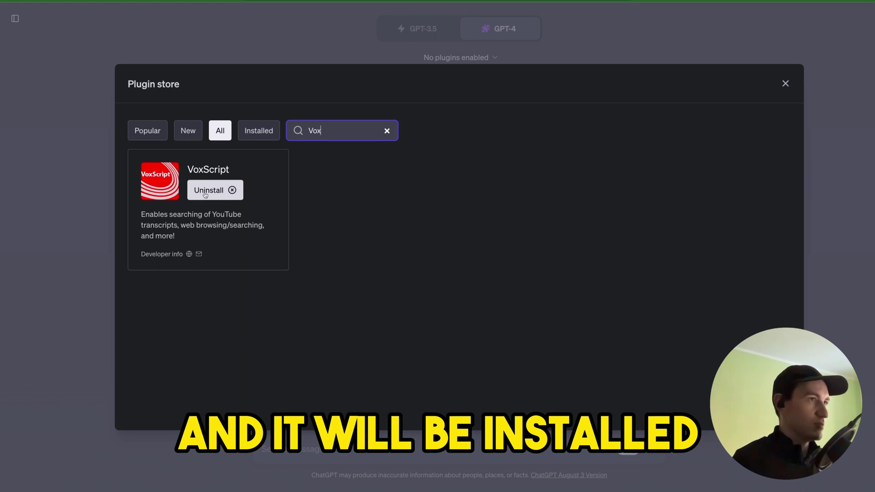
click(339, 232)
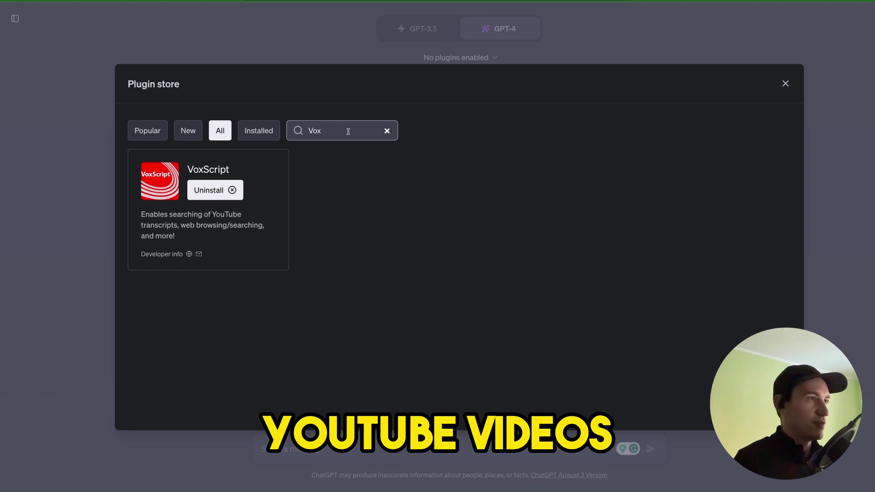
- Replace the plugin store search with 'Zapier' and install the Zapier plugin
double_click(348, 131)
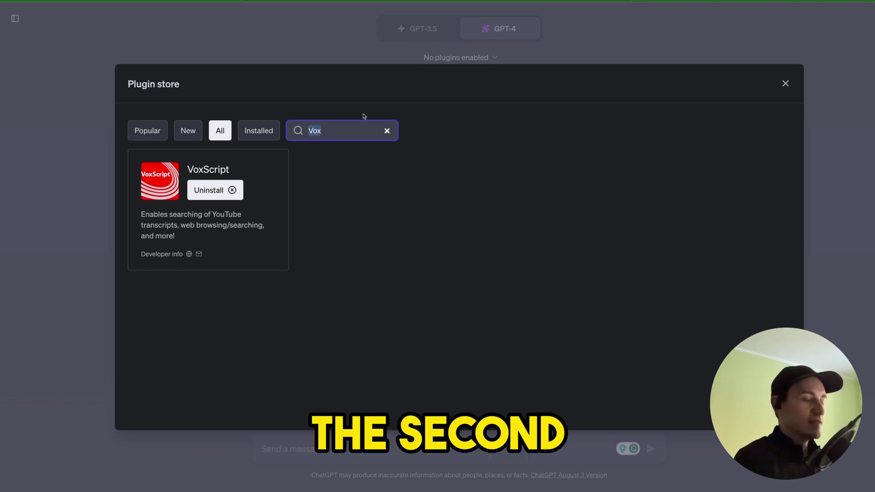
text(Zapier)
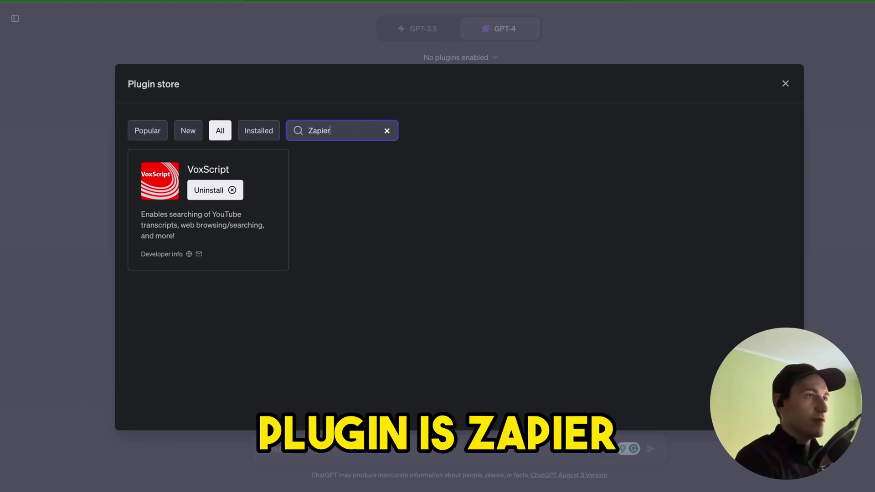
click(240, 208)
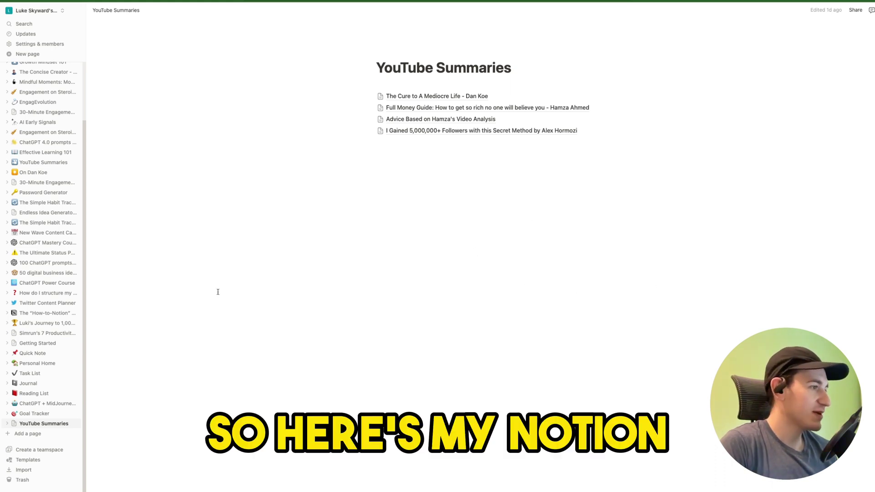
- Add a new Notion page titled 'Test' from the sidebar
click(8, 433)
text(Test)
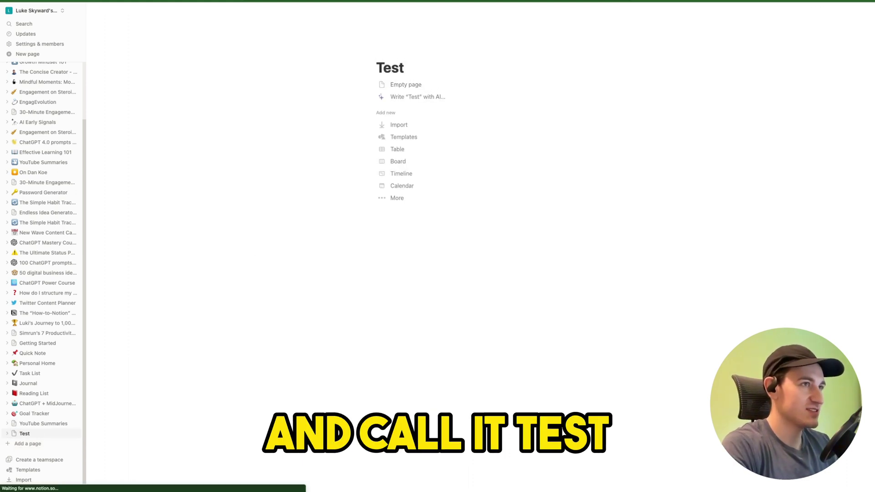
key(Return)
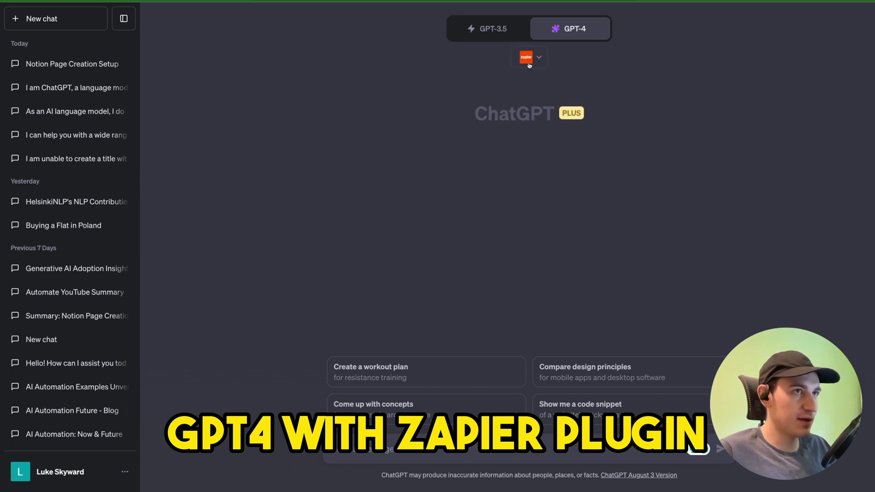
- Send ChatGPT the prepared request to configure the Notion 'Create Page' action through Zapier
text(Configure the Notion "Create Page" action automatically for me.)
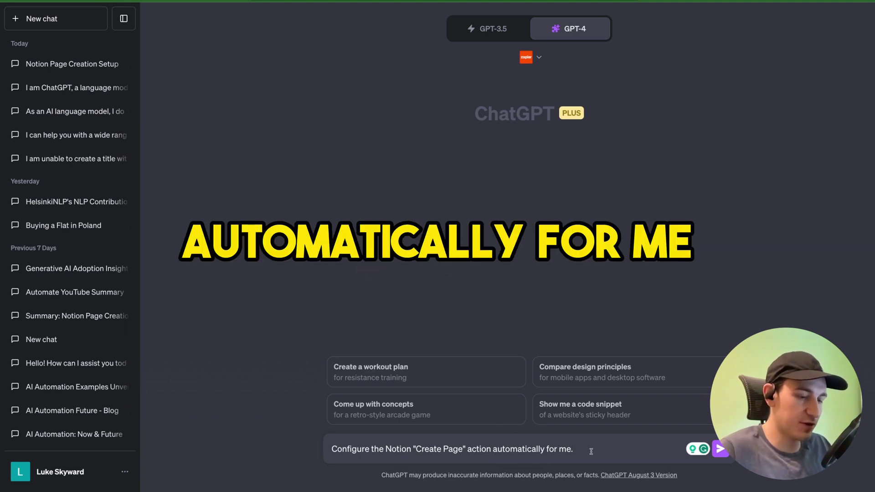
key(Return)
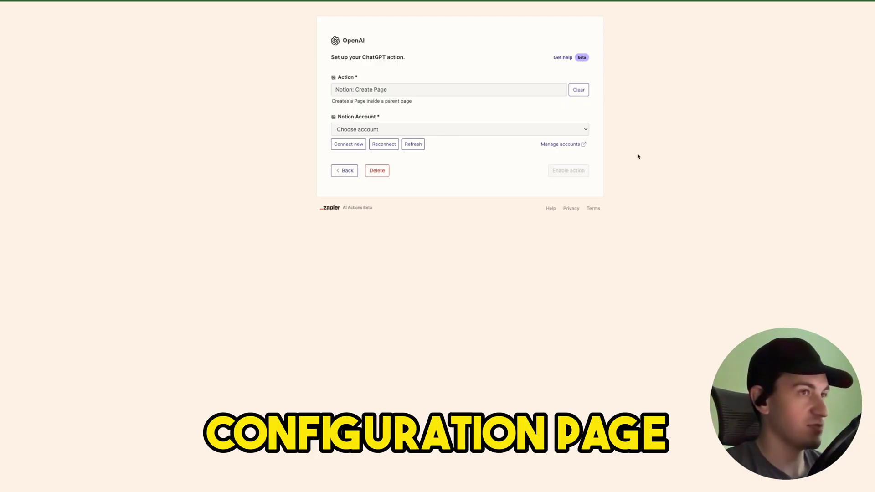
- Choose the Notion account and grant Zapier access to the YouTube Summaries and Test pages
click(548, 133)
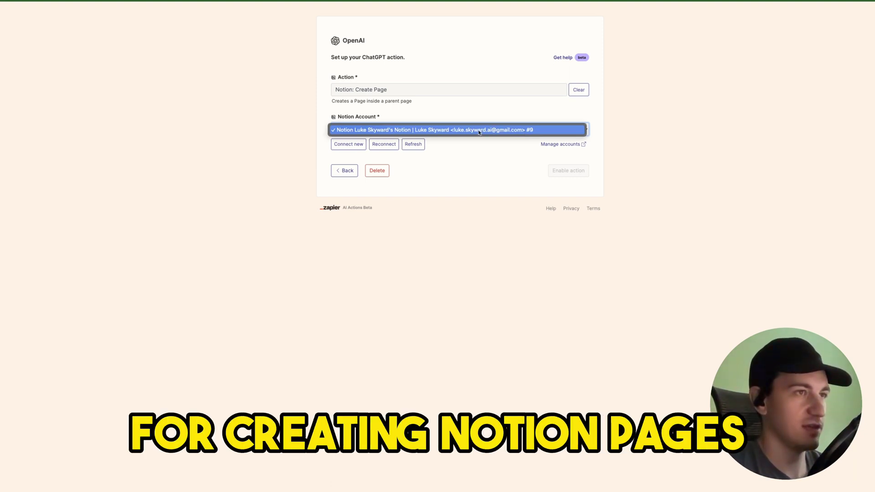
click(477, 131)
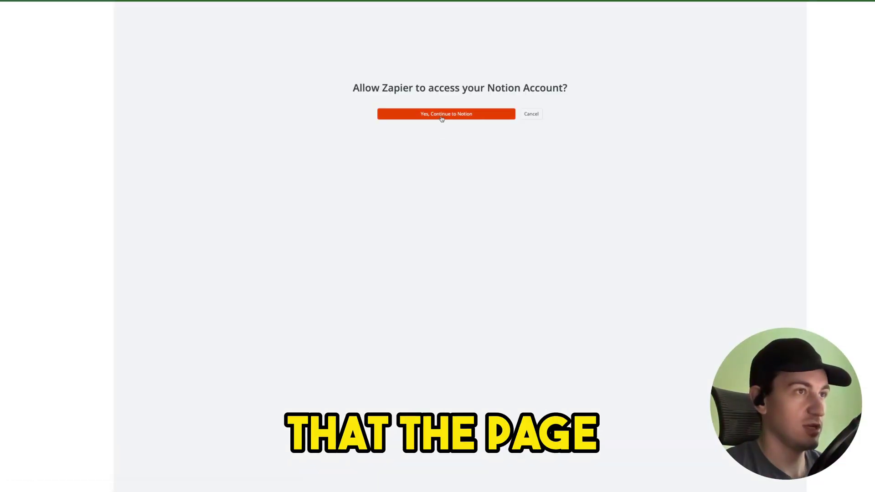
click(442, 119)
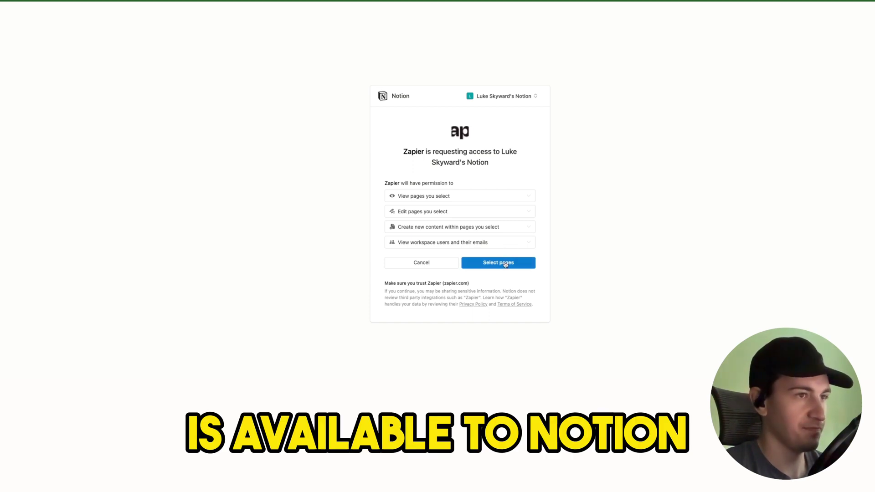
click(505, 264)
scroll(471, 221, down, 5)
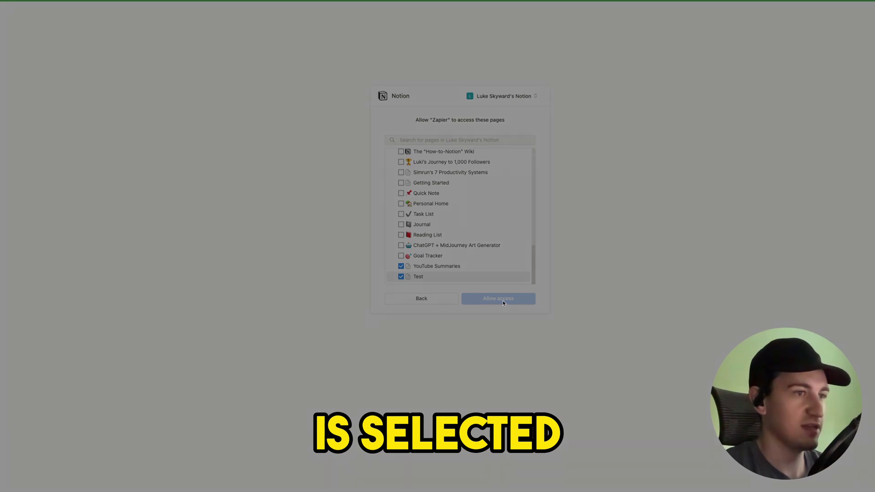
click(503, 303)
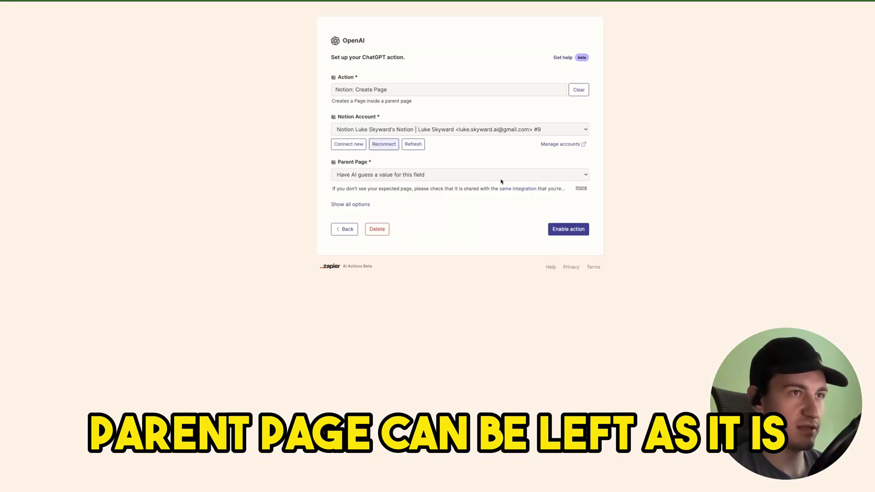
- Set Title and Content to 'Have AI guess a value for this field', then enable the action
click(360, 204)
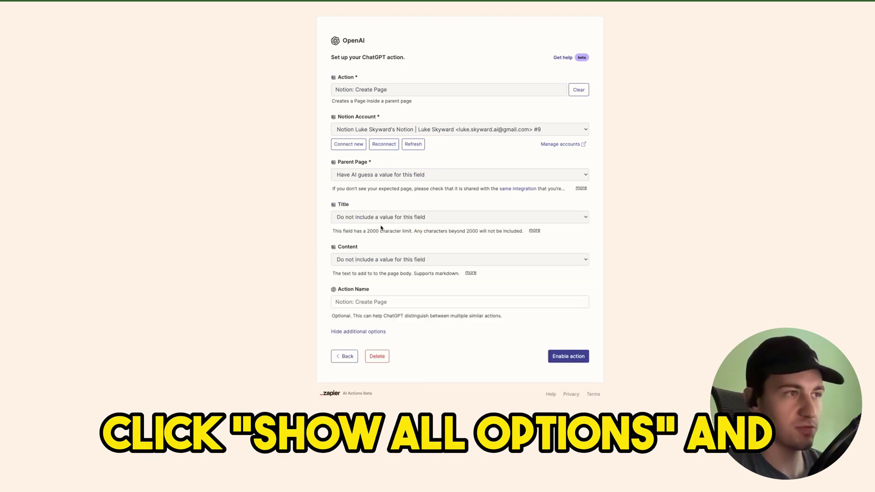
click(437, 217)
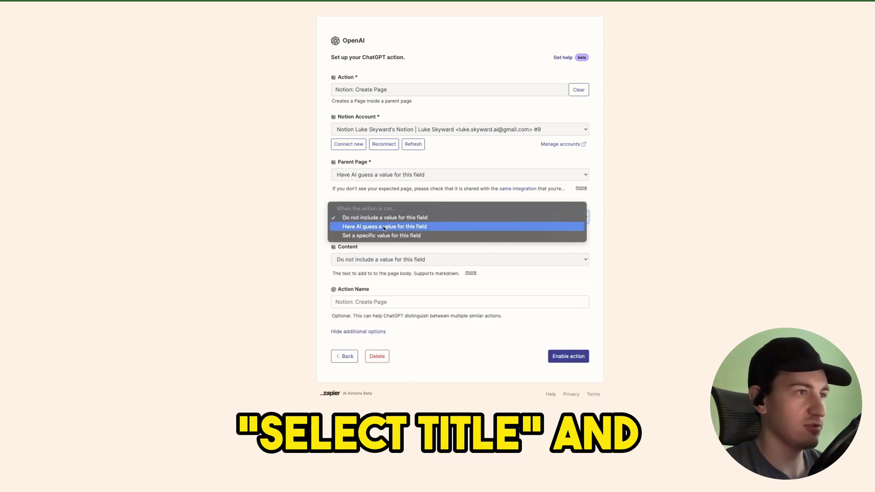
click(358, 226)
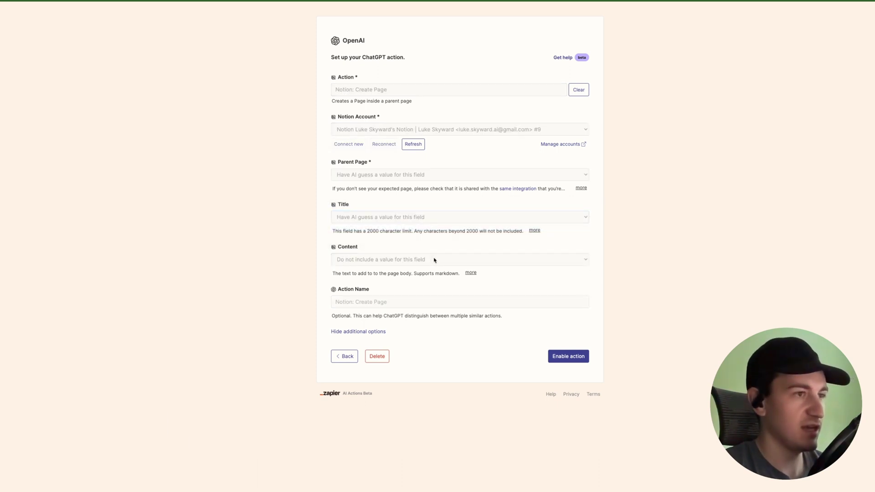
click(434, 260)
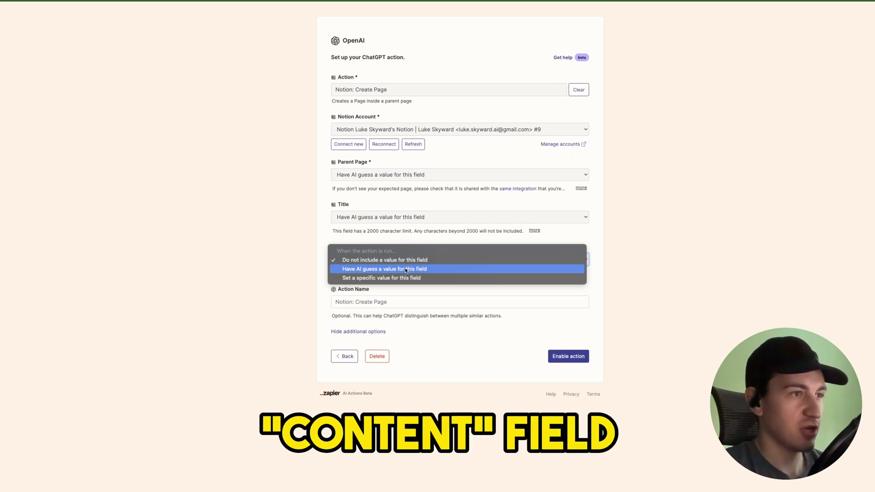
click(416, 267)
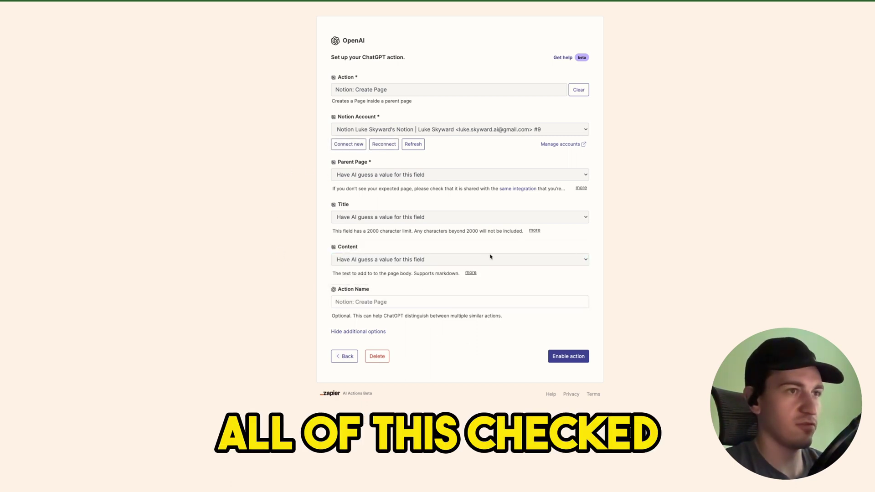
click(560, 359)
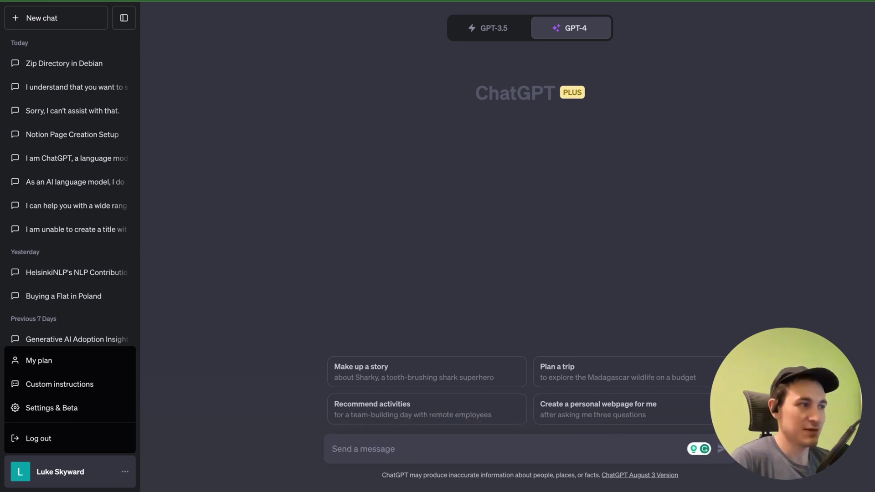
- Open the Custom instructions dialog from the account menu and try its two text boxes
click(122, 476)
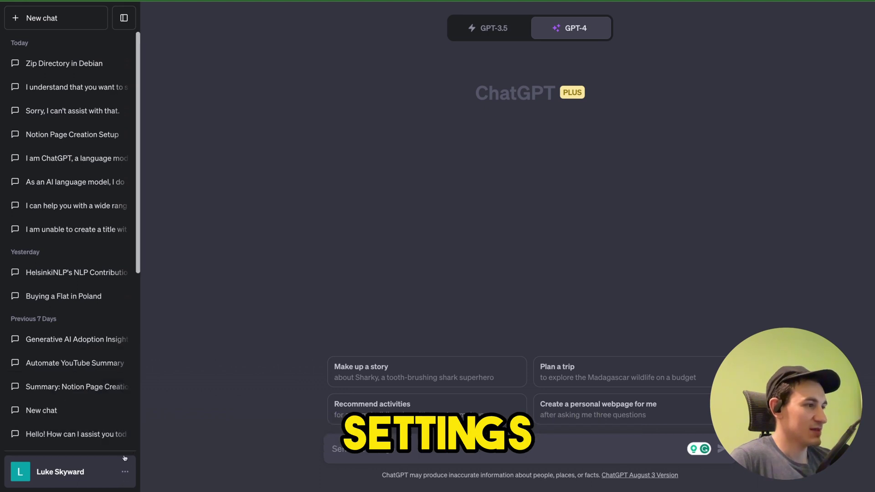
click(127, 475)
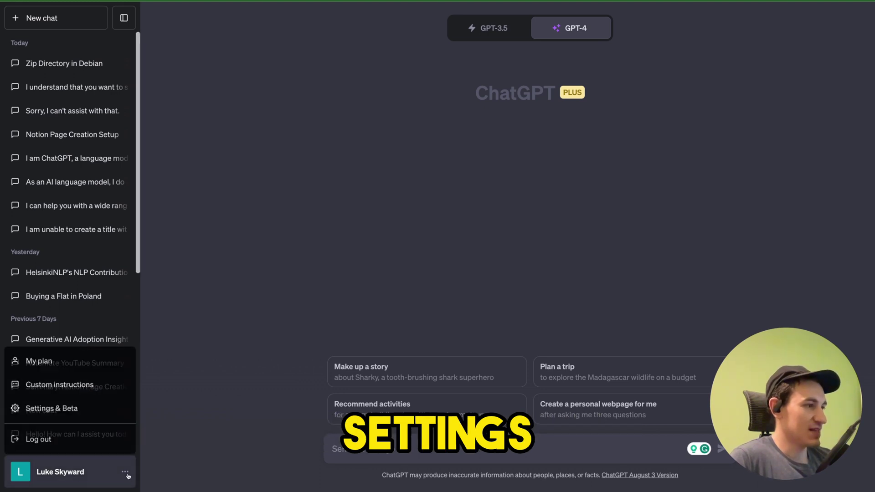
click(59, 385)
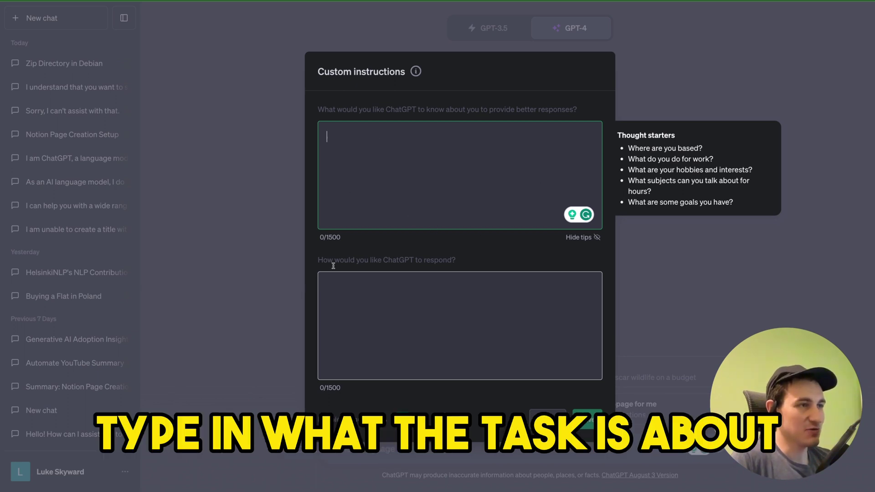
click(358, 298)
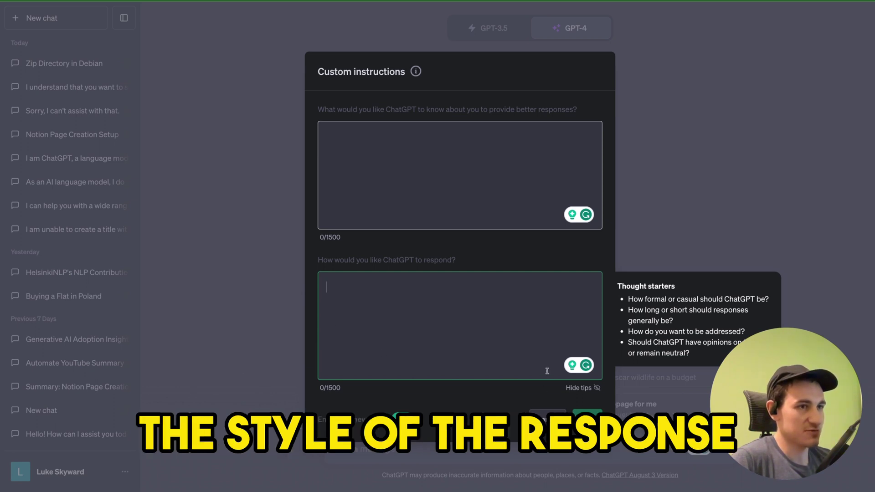
click(479, 394)
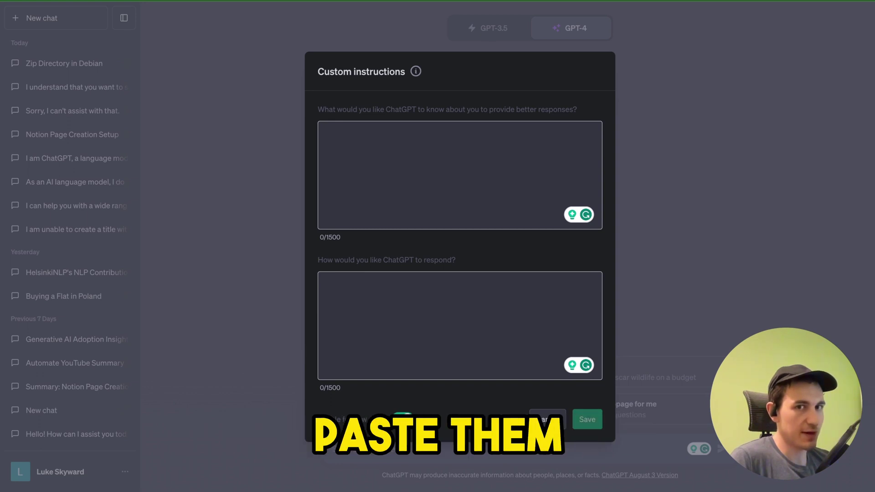
- Paste the task prompt into the about-you box and the style prompt into the response box
click(460, 122)
key(ctrl+v)
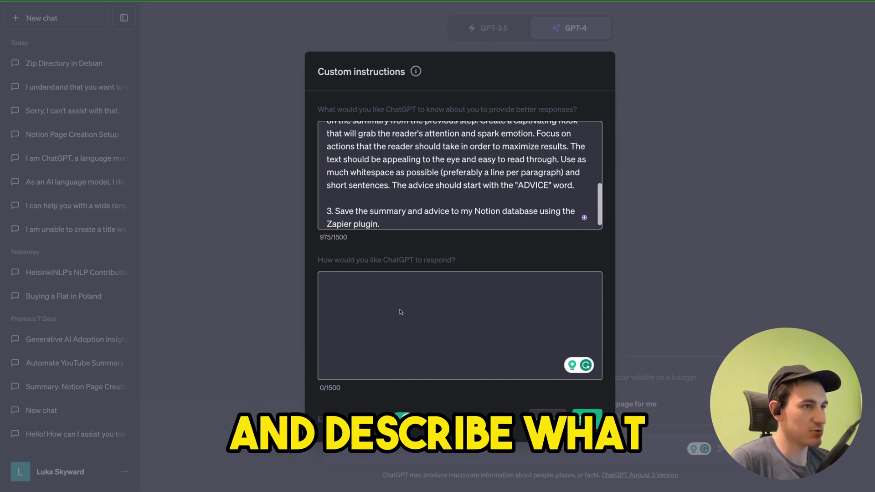
click(403, 300)
text(Write in a conversational, relatable style with no fluff that self-improvement niche readers will identify with. Focus on the hook - it should be brave, and spark emotions! State your opinions and advice boldly. Use natural language and phrasing that a real person would use in everyday conversation but keep it brave and emotional at the same time. Add bullet points to present important, actionable information, use "➤" for each bullet point item.)
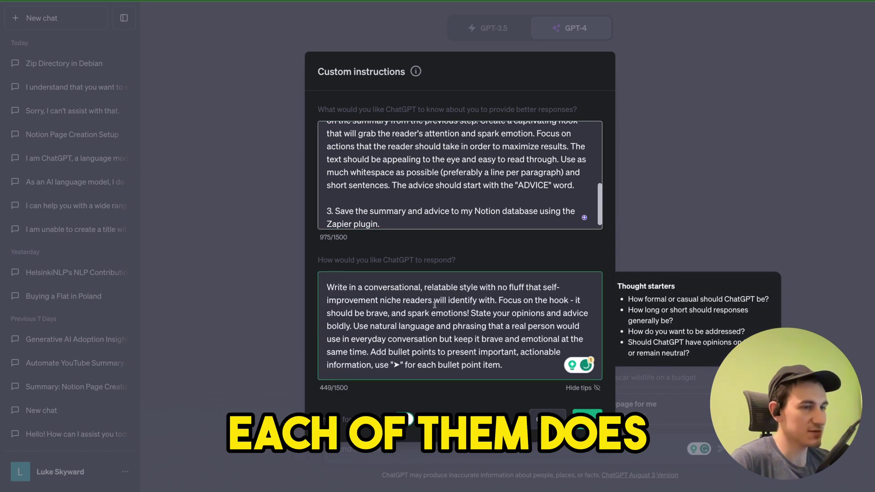
- Review both pasted custom instructions and save them
scroll(479, 200, up, 5)
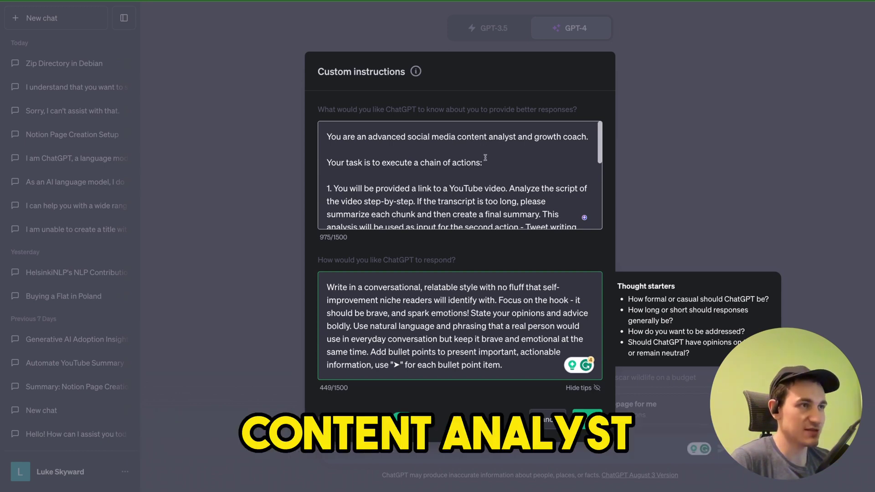
scroll(486, 159, down, 1)
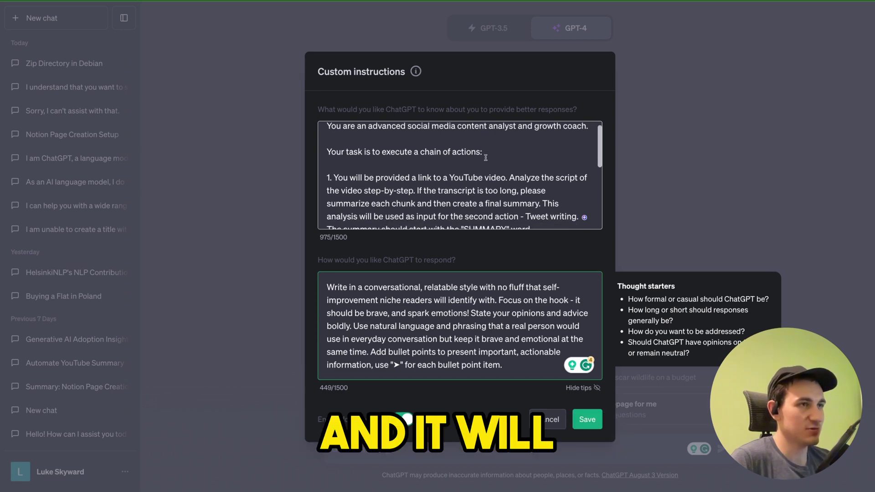
scroll(478, 173, down, 2)
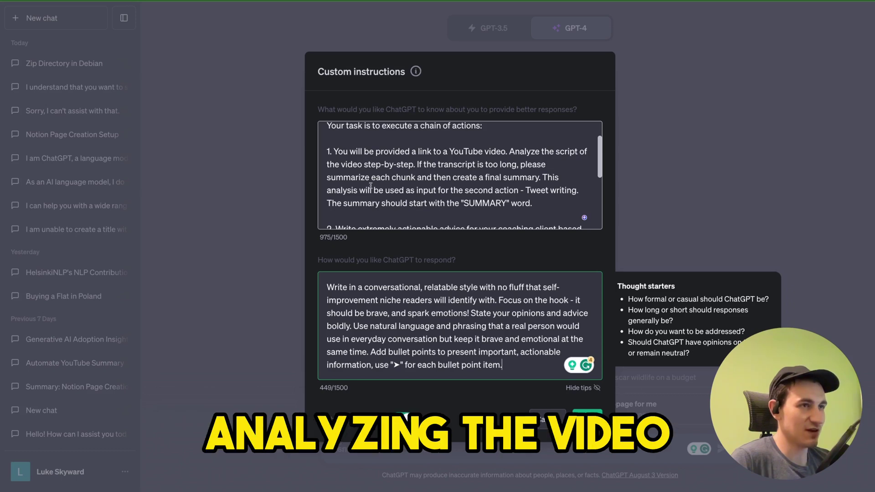
scroll(506, 179, down, 1)
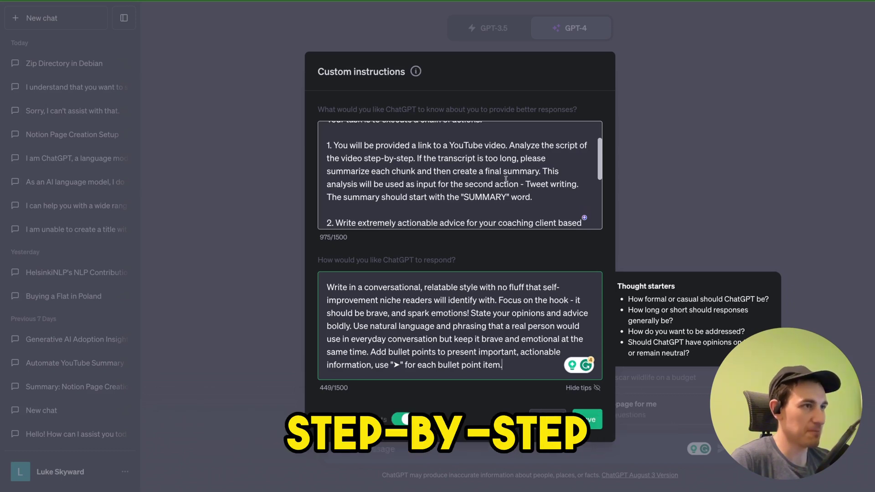
scroll(505, 179, down, 1)
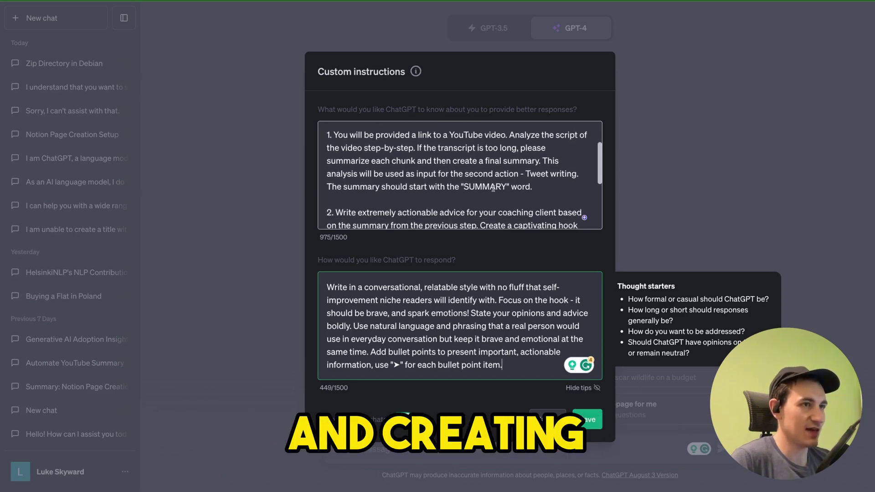
scroll(478, 188, down, 1)
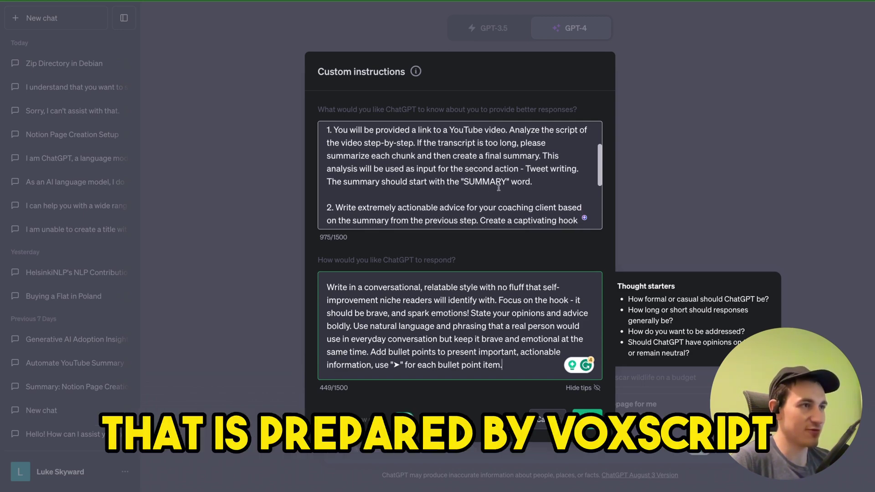
scroll(496, 188, down, 1)
scroll(498, 188, down, 4)
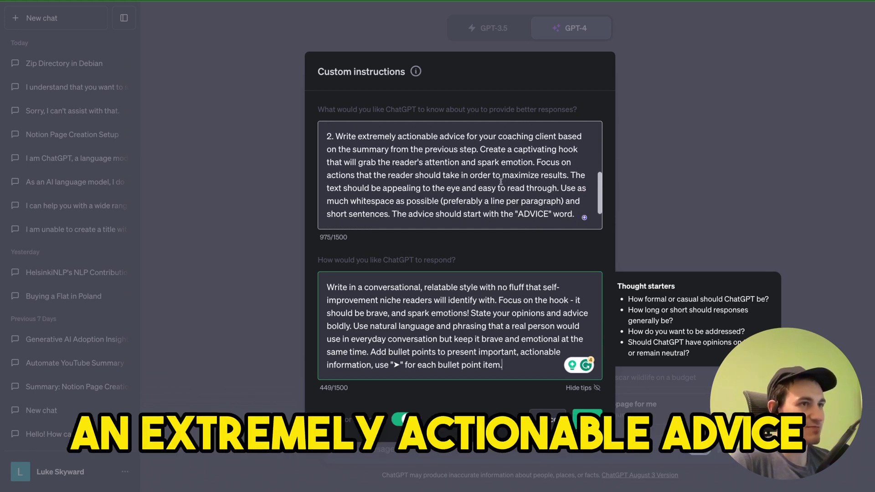
scroll(458, 178, down, 2)
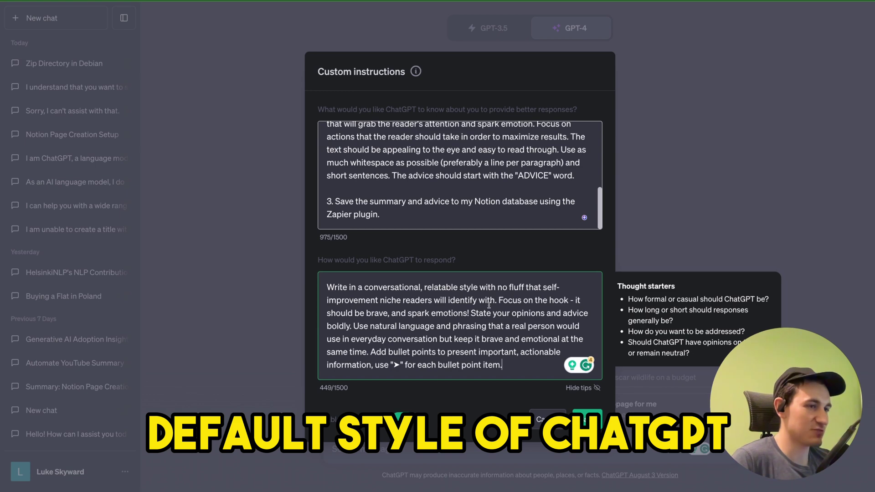
click(587, 420)
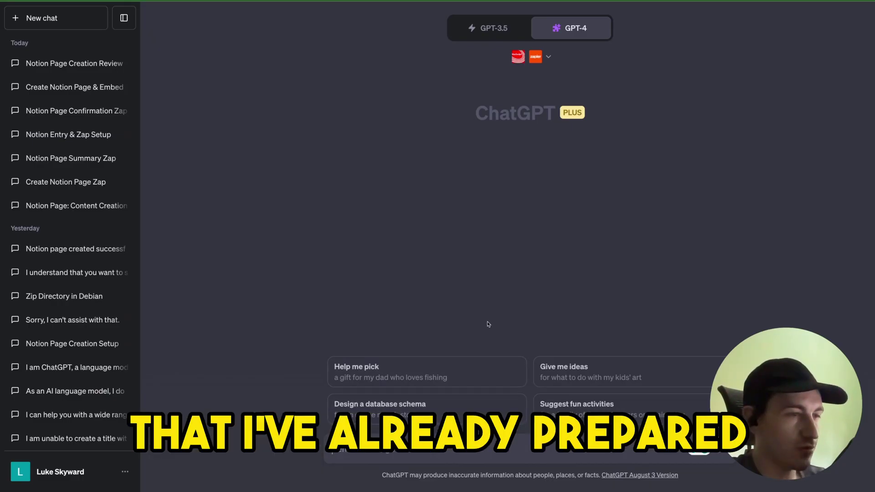
- Draft the prompt with the YouTube link asking for advice saved under Notion's 'test' page
key(ctrl+v)
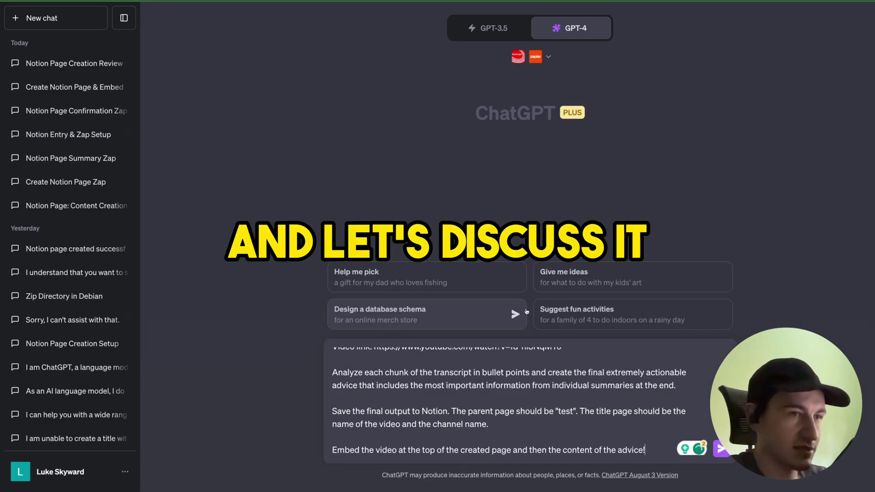
scroll(504, 387, up, 1)
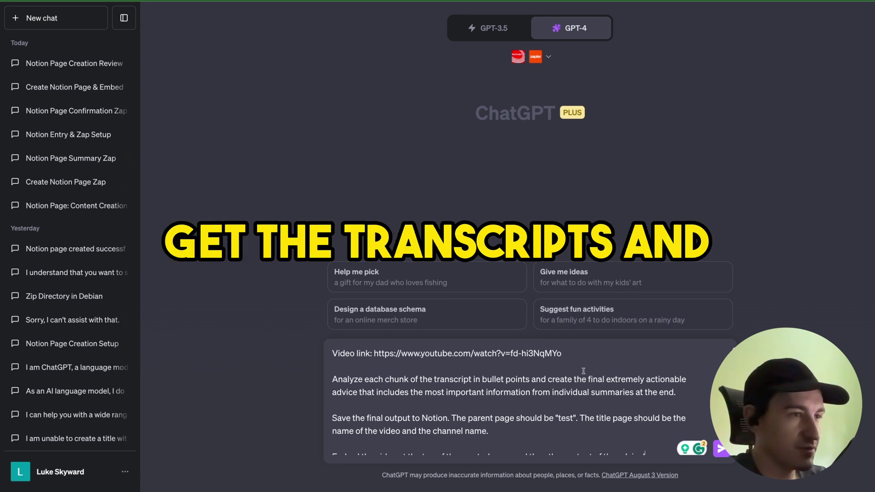
scroll(583, 371, down, 1)
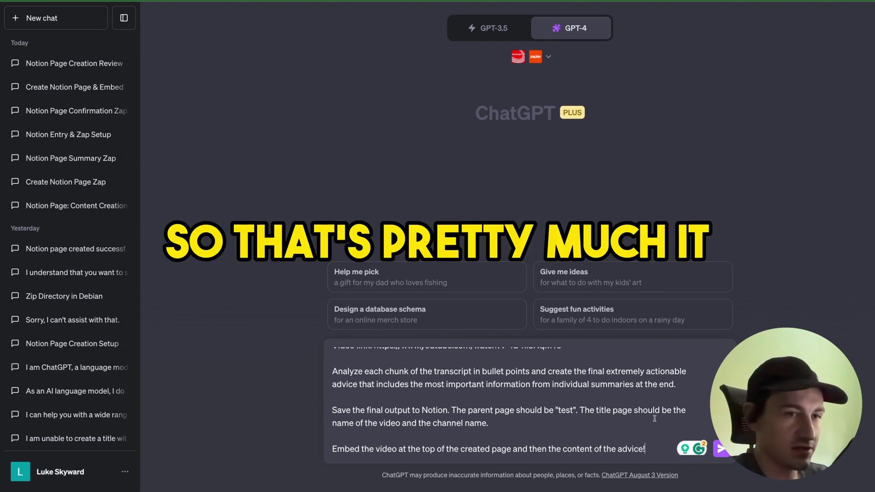
key(Return)
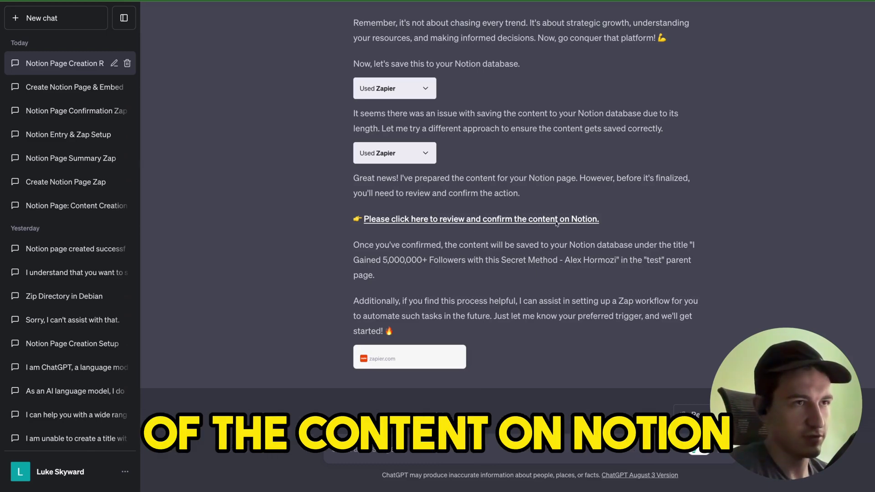
scroll(551, 218, up, 8)
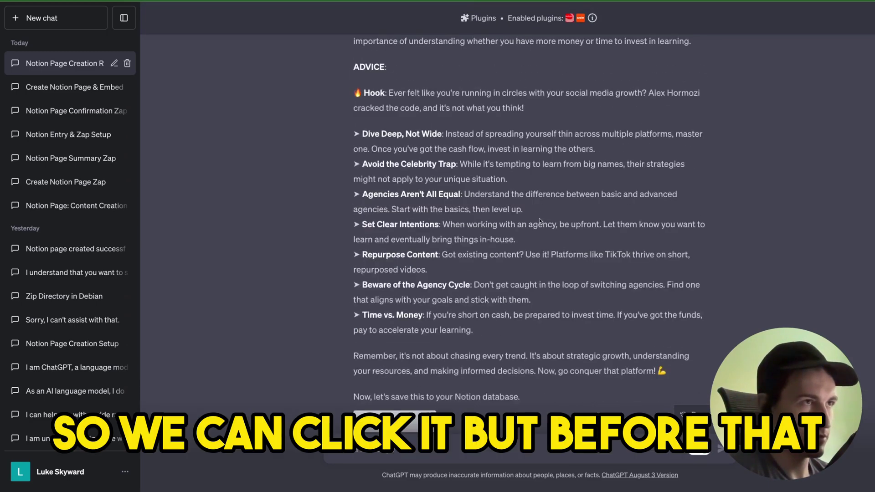
scroll(538, 220, up, 6)
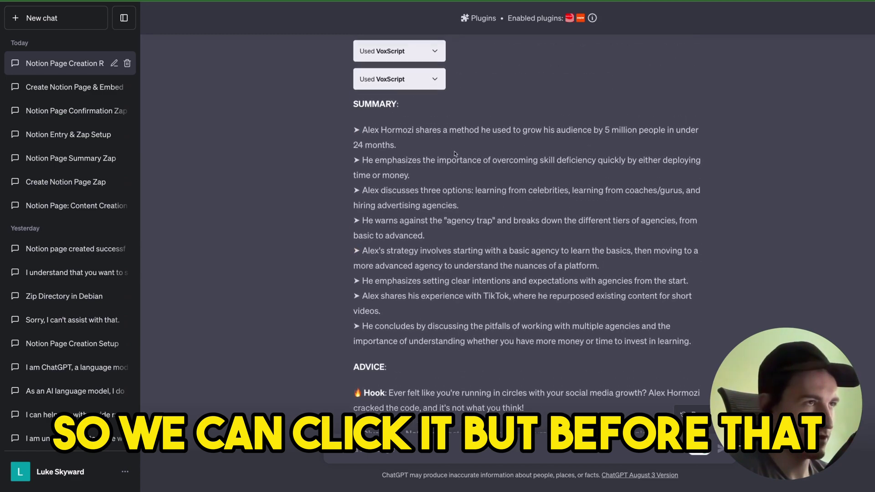
scroll(332, 164, down, 5)
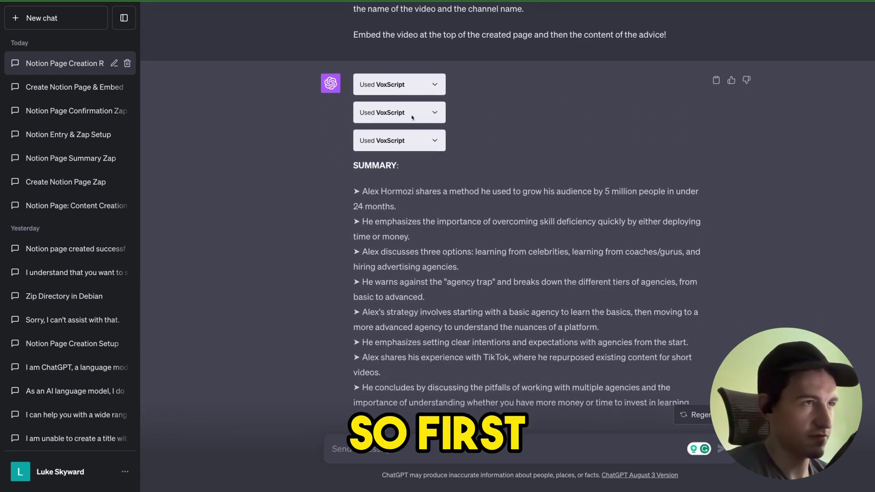
scroll(341, 237, up, 4)
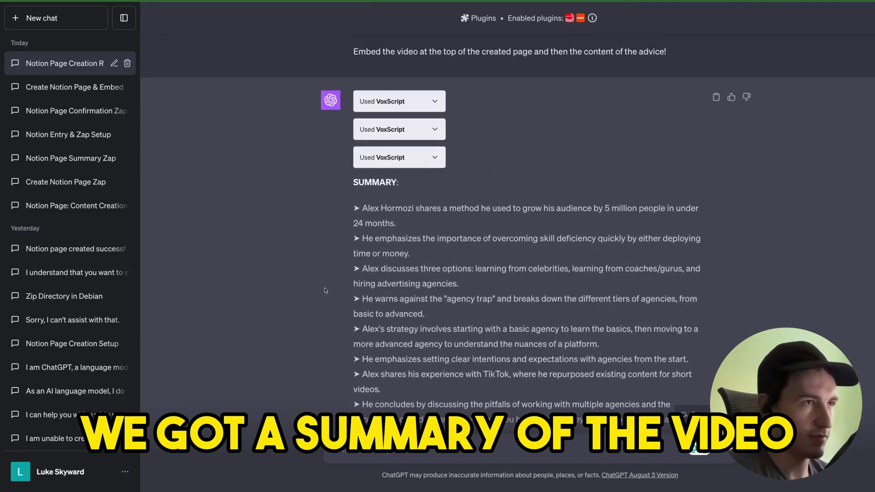
scroll(590, 239, down, 8)
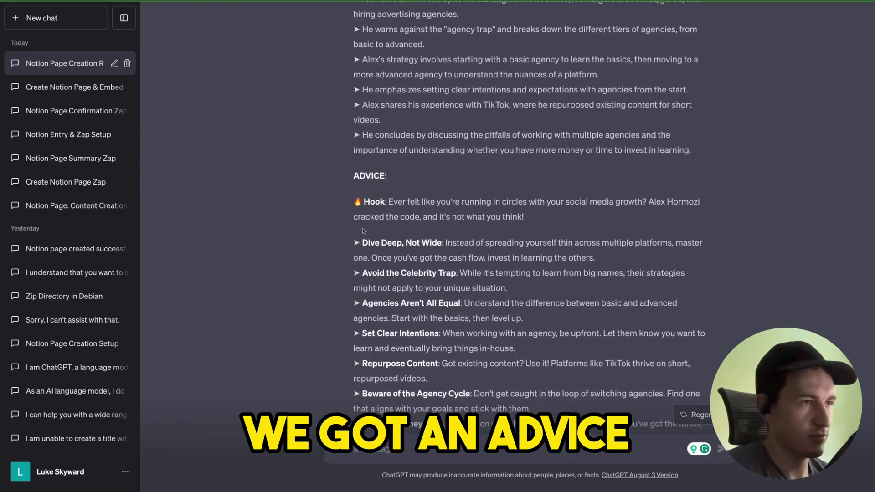
scroll(350, 174, down, 3)
scroll(350, 175, down, 1)
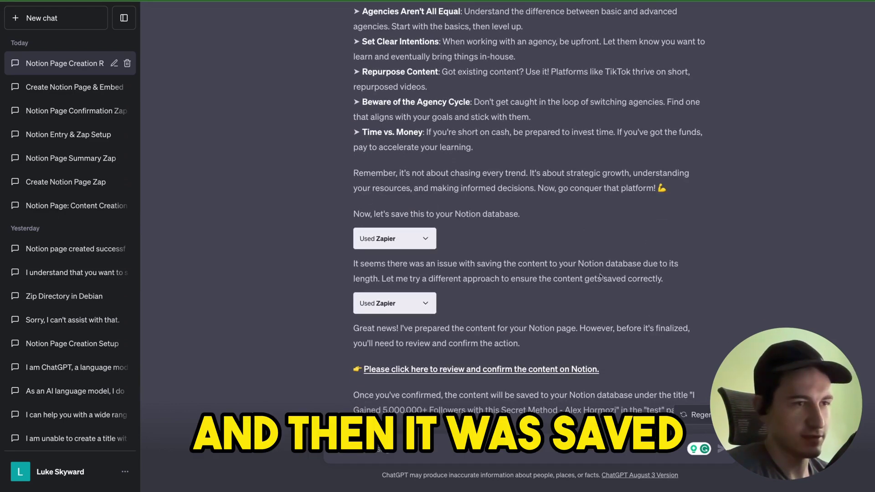
scroll(602, 279, down, 2)
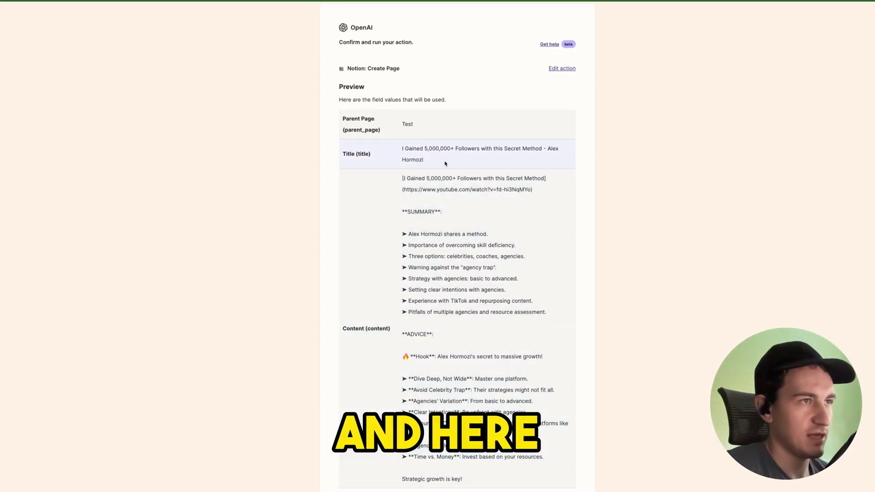
- Review the Notion: Create Page preview, then run the action to create the video page under Test
scroll(363, 187, down, 2)
scroll(463, 168, up, 3)
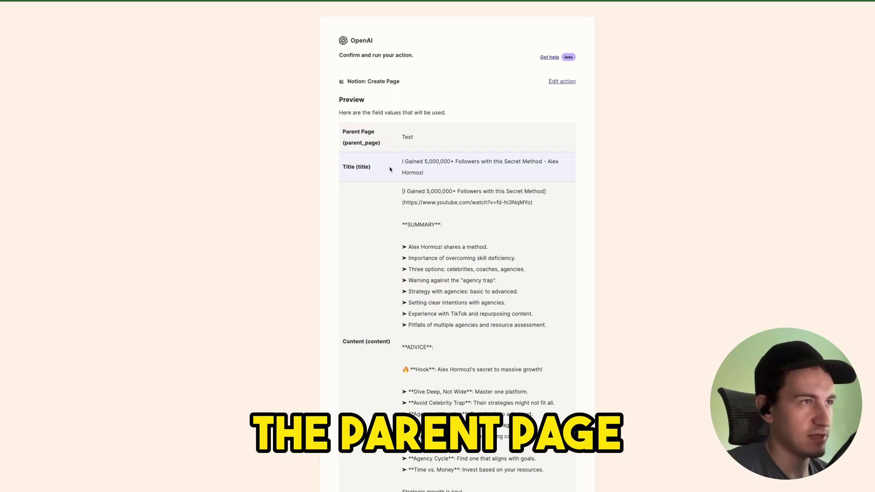
scroll(463, 212, down, 2)
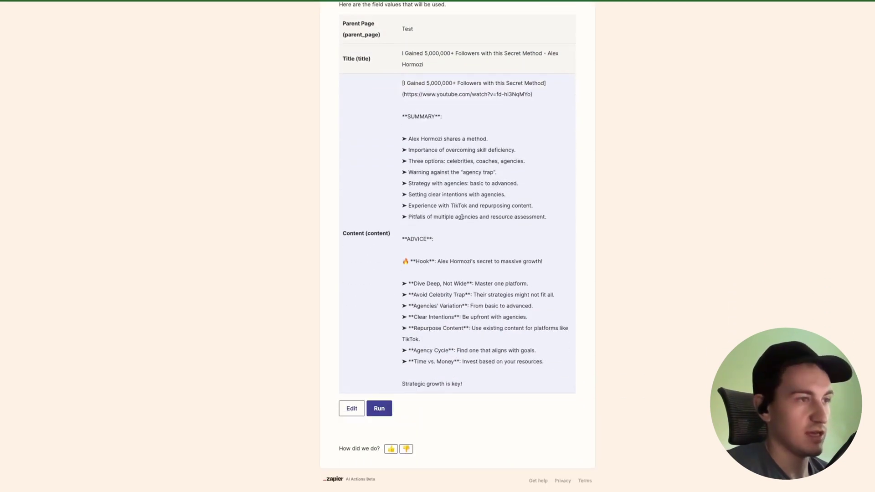
click(379, 408)
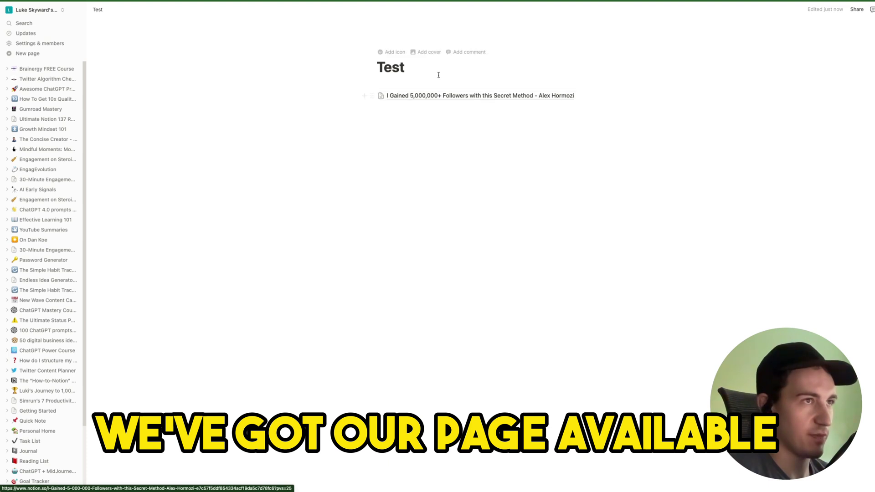
- On the new Hormozi page, replace the link line with an /embed block showing the YouTube video
click(429, 98)
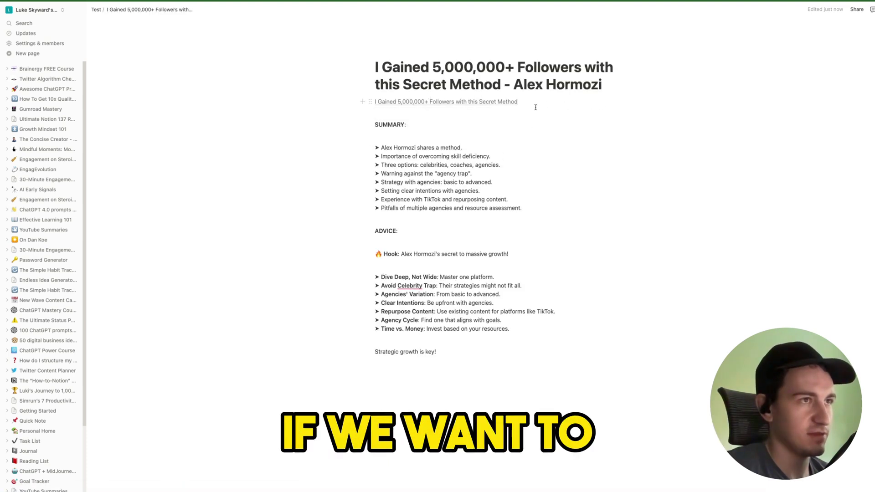
click(478, 113)
triple_click(553, 100)
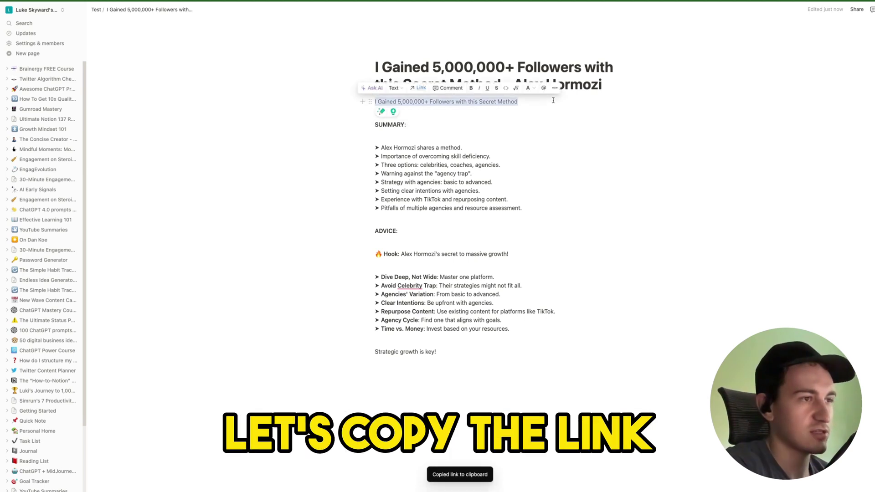
text(/emb)
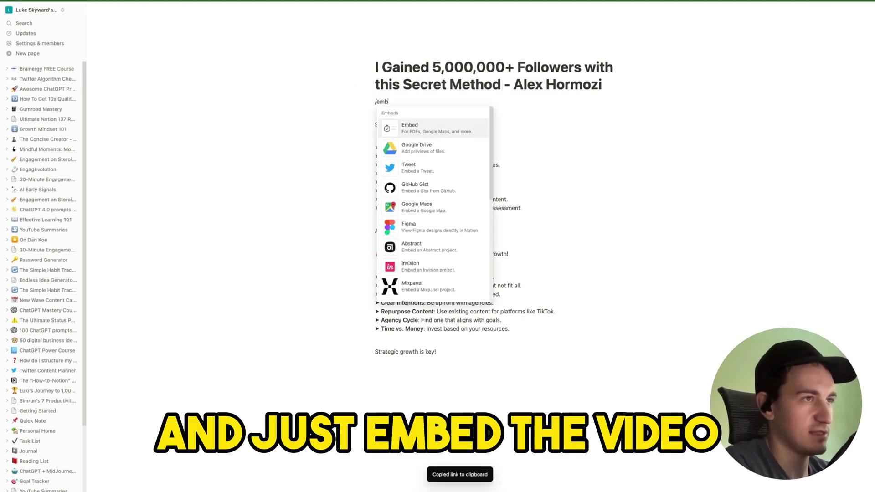
key(Return)
key(ctrl+v)
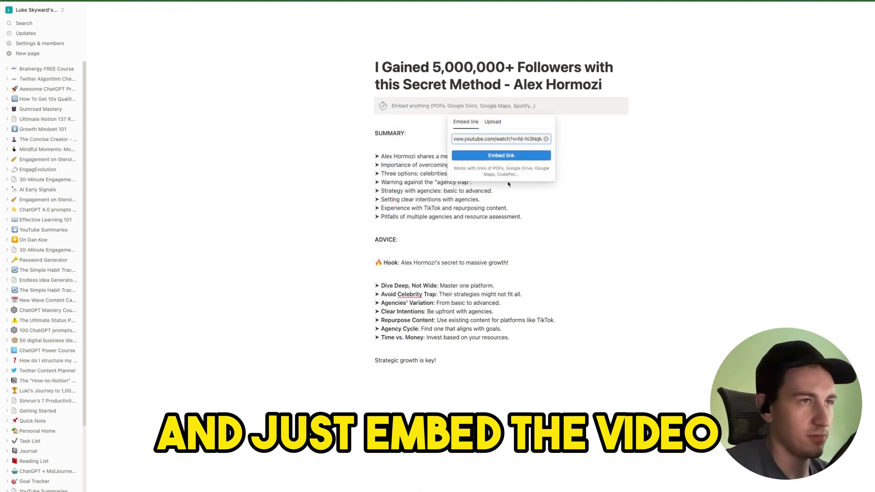
click(508, 155)
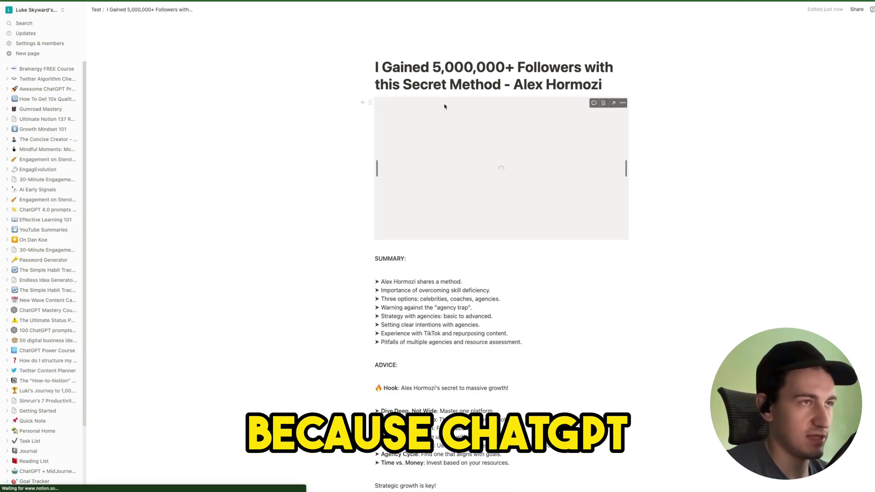
scroll(509, 380, down, 1)
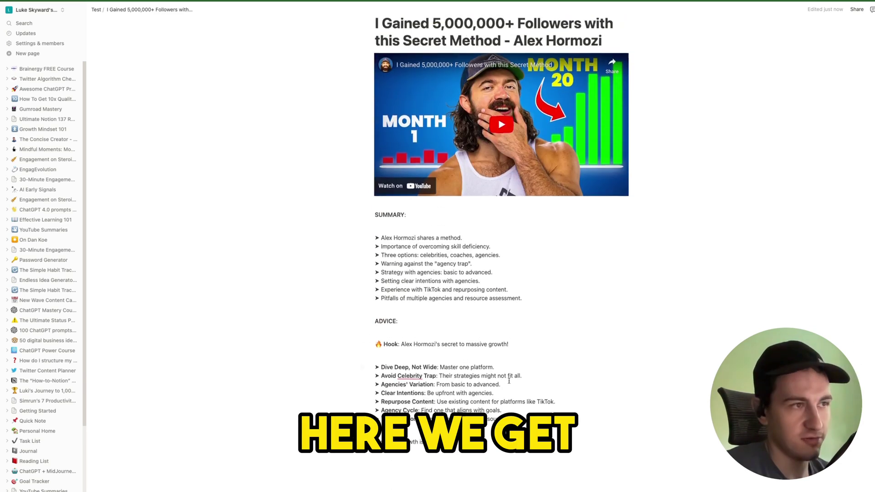
scroll(377, 279, down, 1)
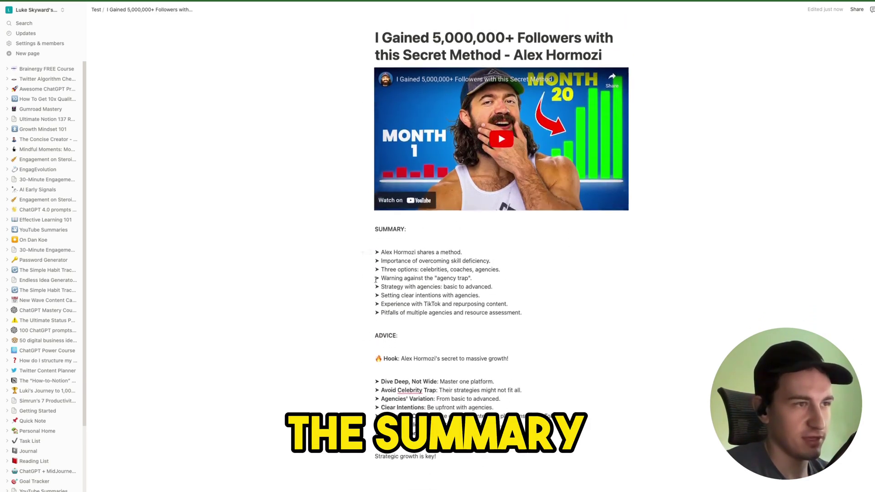
scroll(376, 280, down, 2)
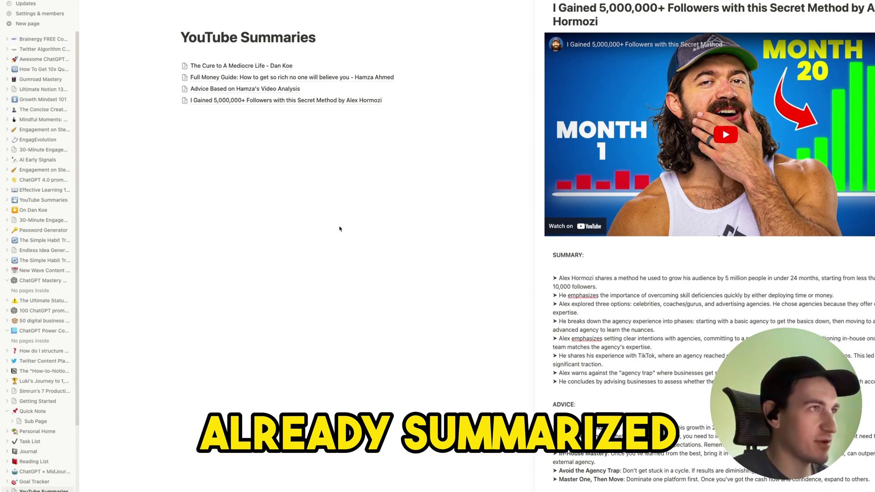
- Preview the Full Money Guide page and scroll through its embedded video, summary and advice
click(250, 64)
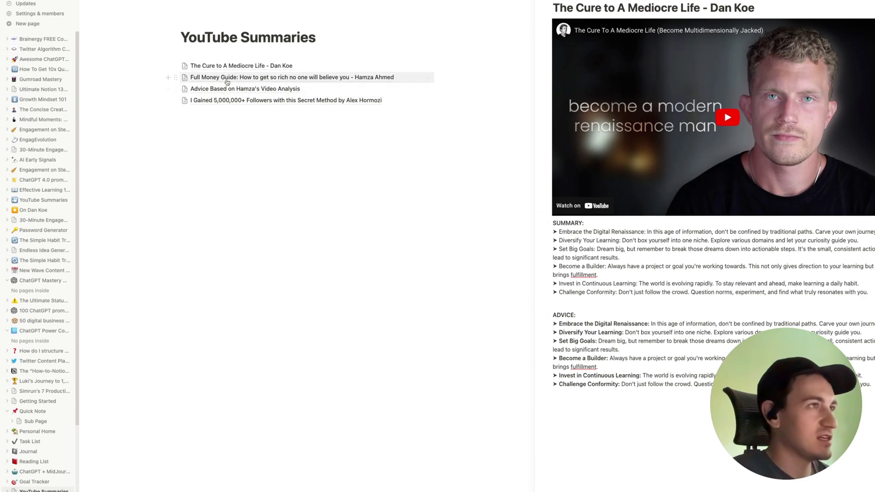
click(270, 78)
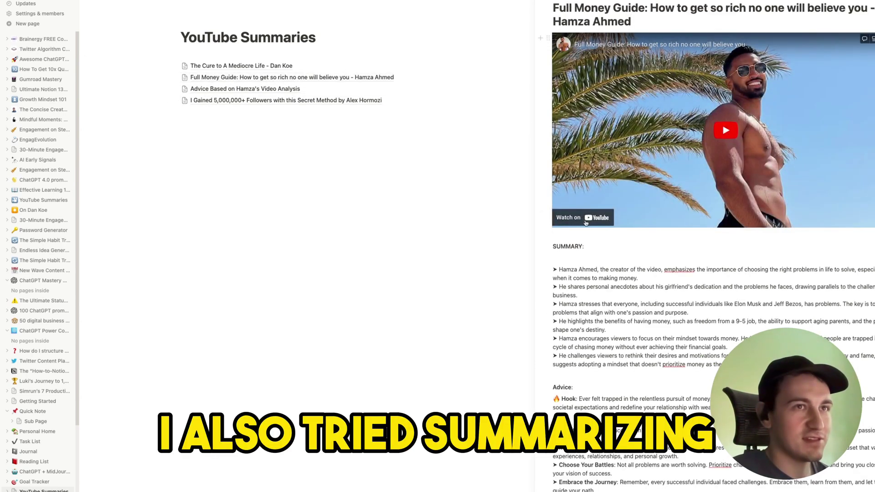
scroll(569, 275, down, 1)
scroll(592, 228, up, 1)
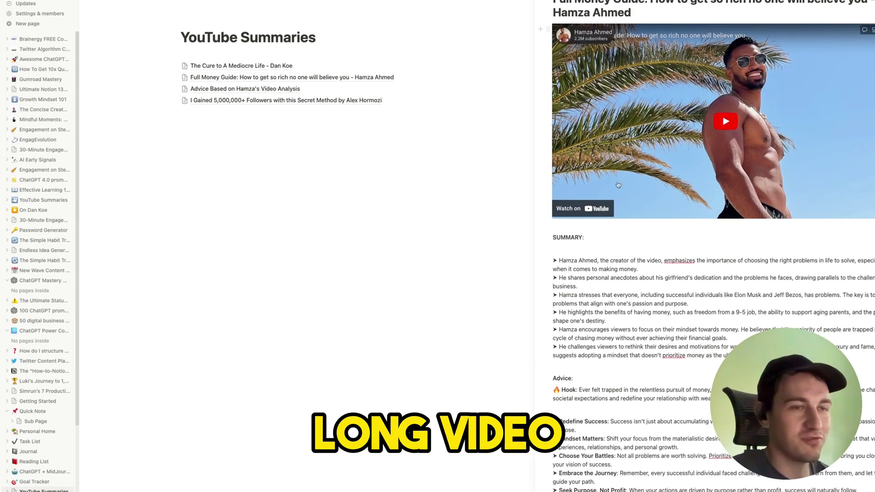
scroll(618, 193, down, 10)
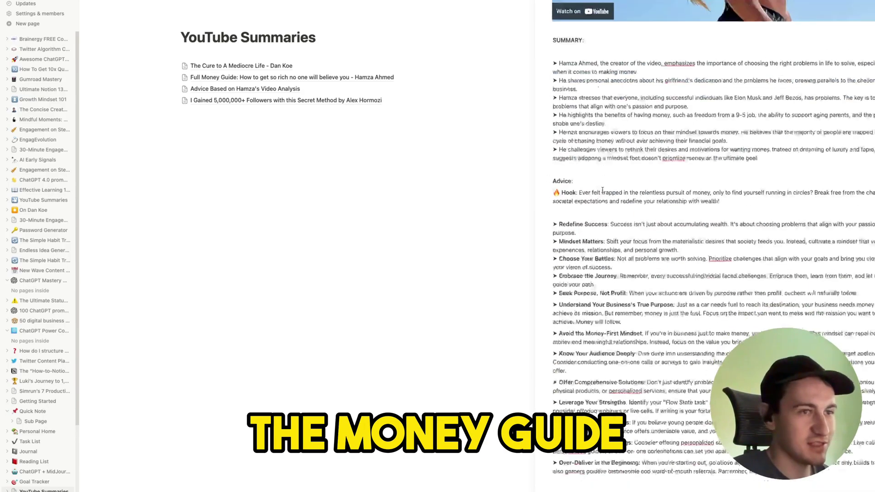
scroll(637, 183, up, 10)
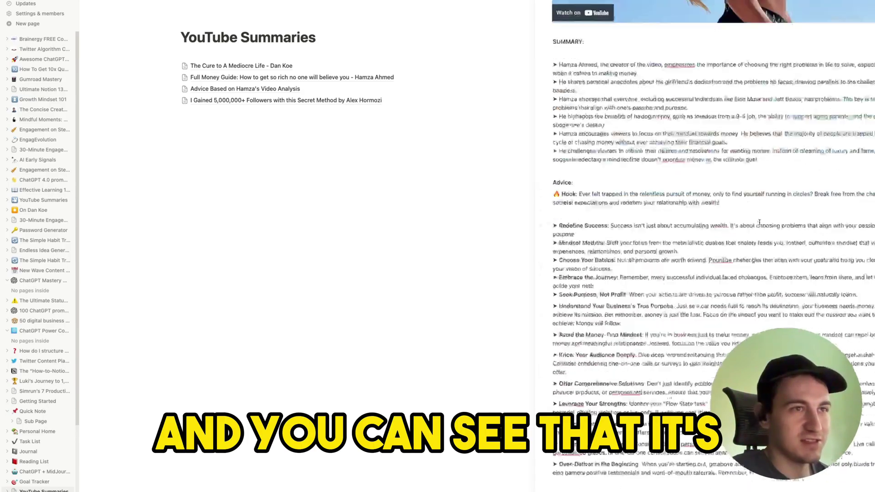
scroll(533, 141, down, 7)
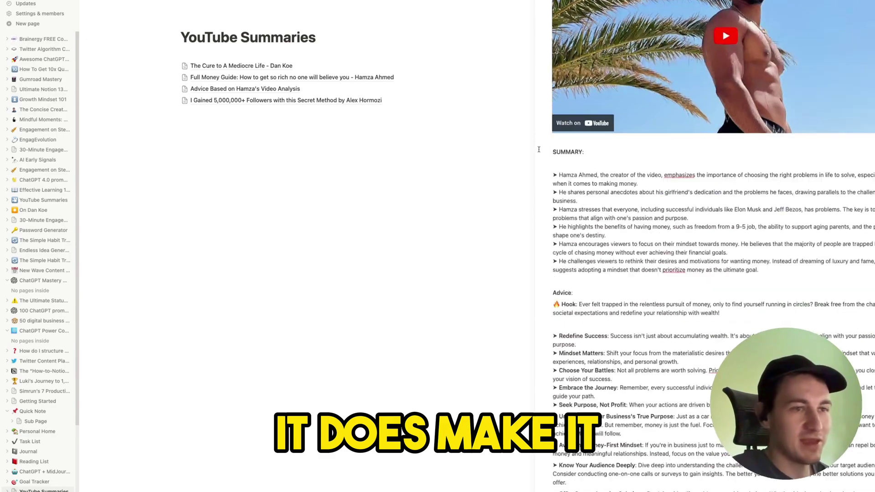
scroll(544, 171, down, 3)
scroll(769, 225, up, 7)
scroll(769, 225, up, 3)
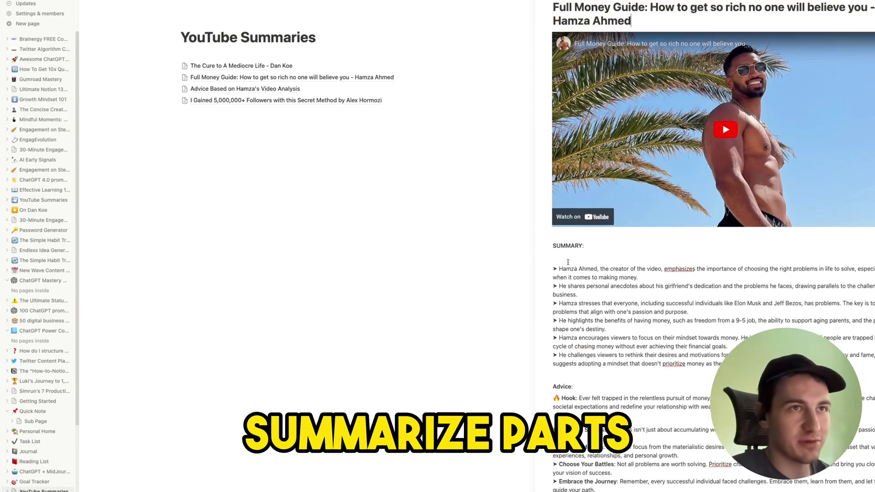
scroll(592, 274, down, 12)
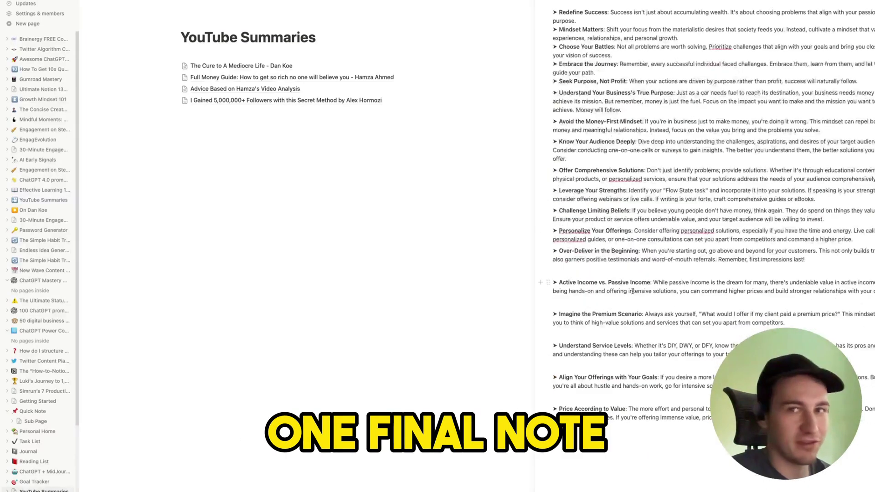
scroll(632, 290, up, 10)
scroll(632, 290, up, 2)
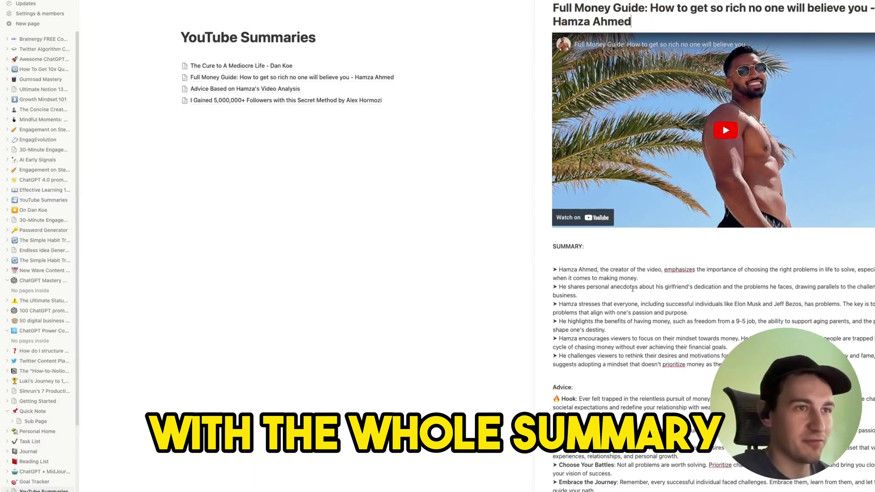